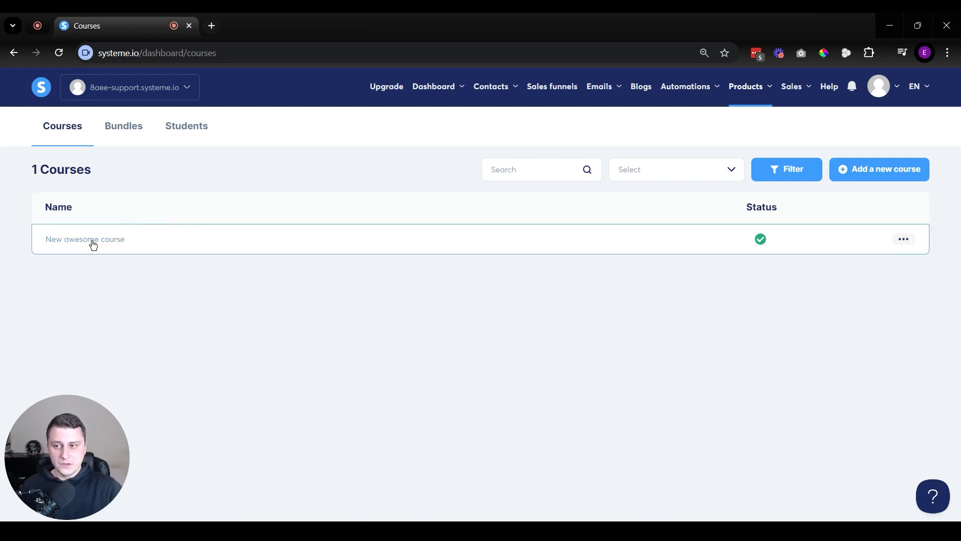
# Open New awesome course and expand Module 1 to reveal Lecture 1 and Lecture 2
pyautogui.click(87, 240)
pyautogui.click(93, 174)
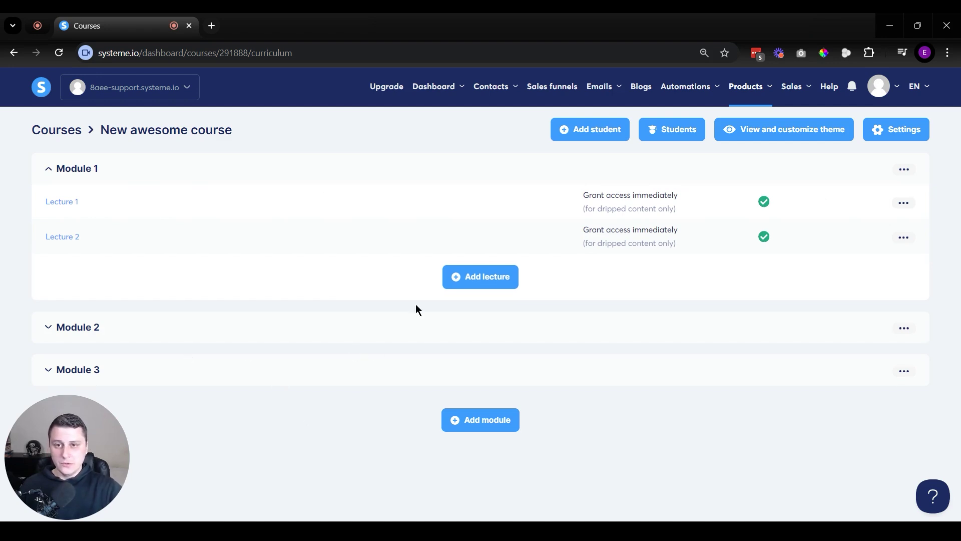
# Go back to Courses, reopen New awesome course, and open Module 1's quiz page
pyautogui.click(55, 129)
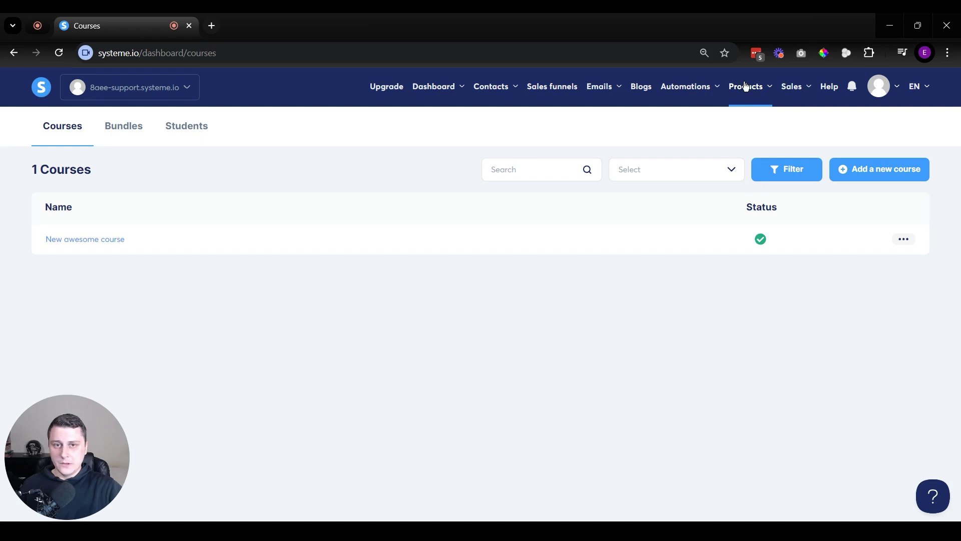
pyautogui.moveTo(746, 87)
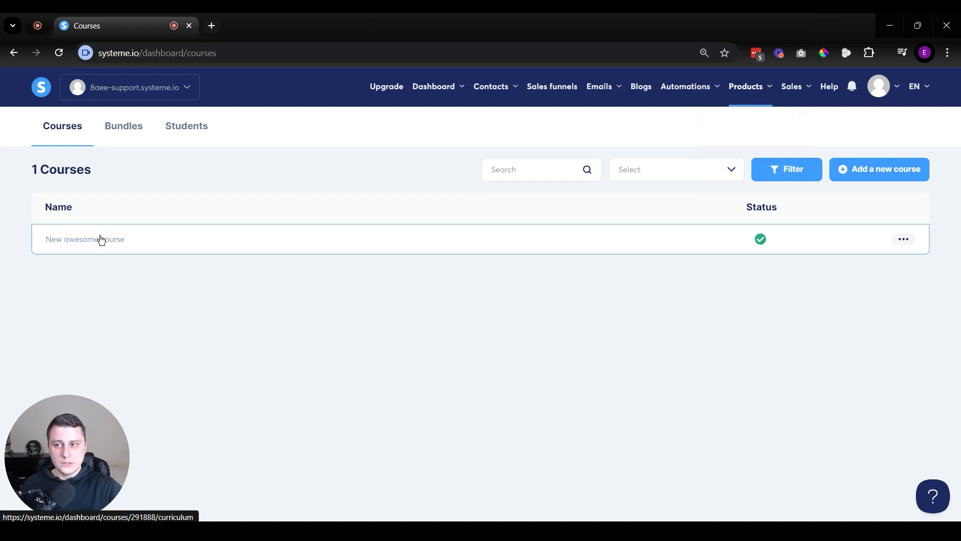
pyautogui.click(100, 240)
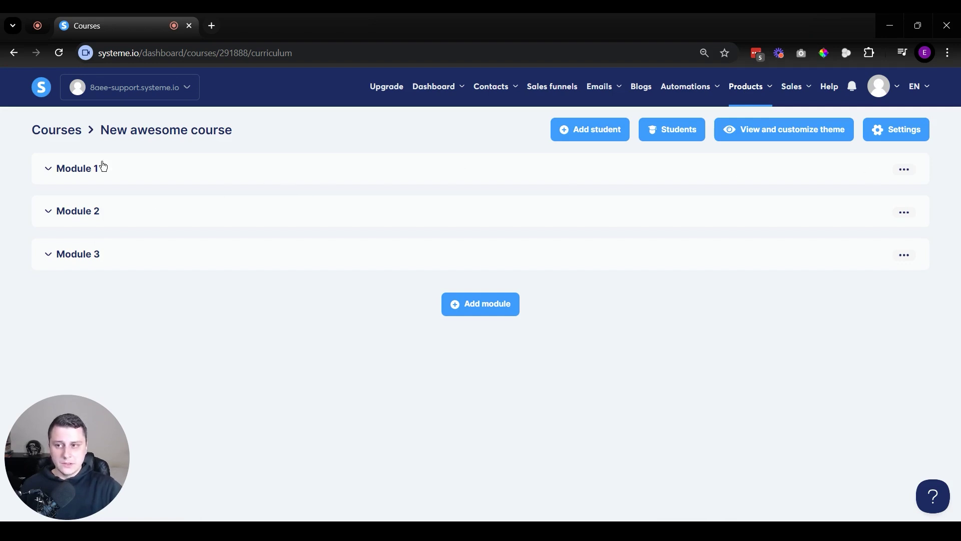
pyautogui.click(97, 258)
pyautogui.click(811, 240)
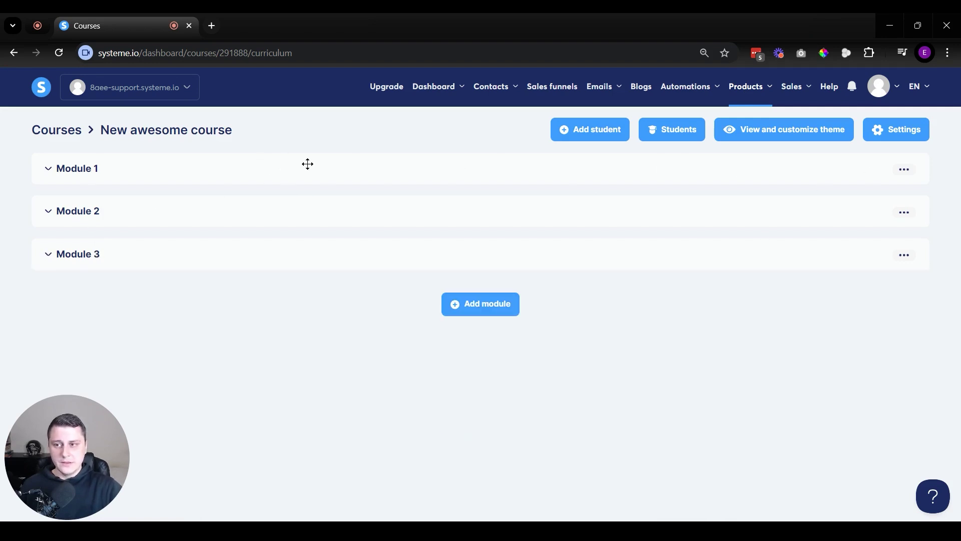
pyautogui.click(906, 175)
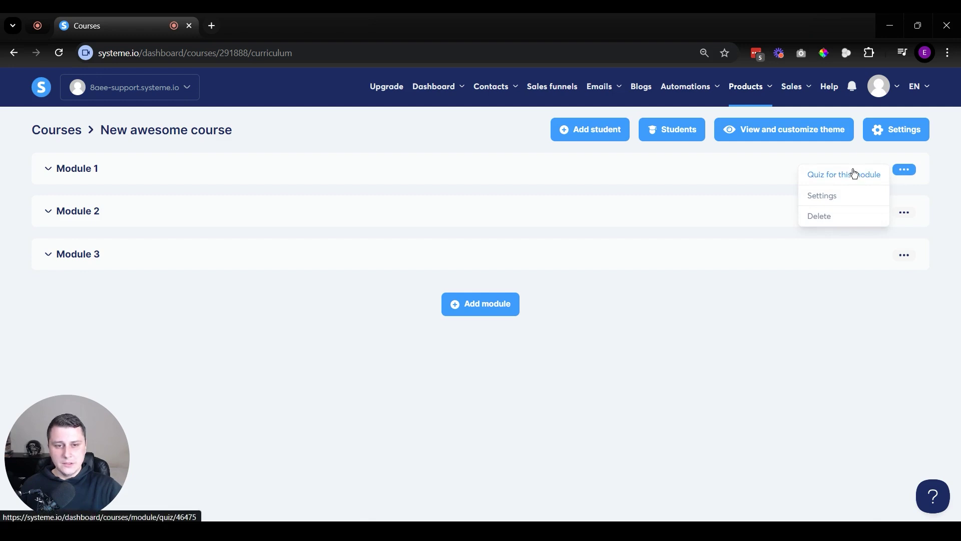
pyautogui.click(874, 177)
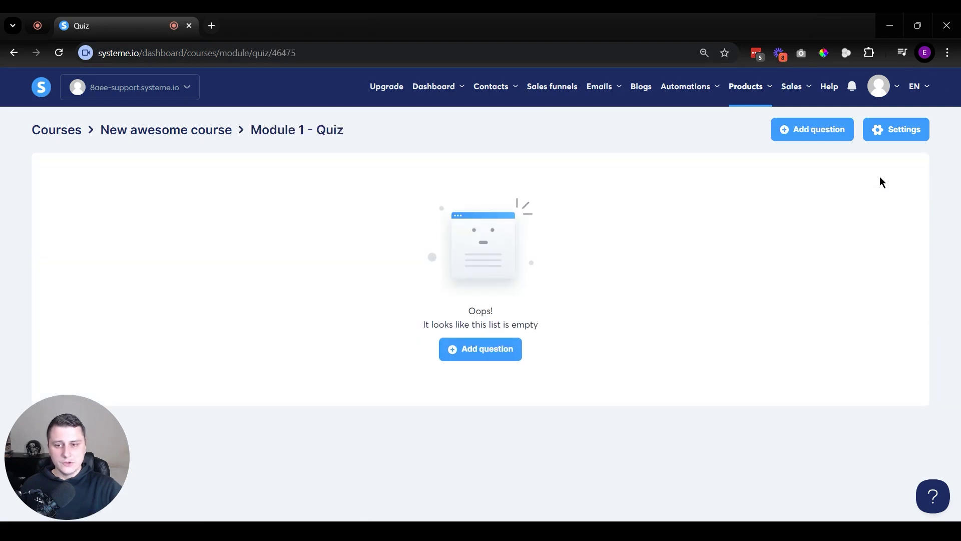
# Create the quiz question 'What color is the sky?', save it, and expand its answers
pyautogui.click(520, 346)
pyautogui.click(514, 280)
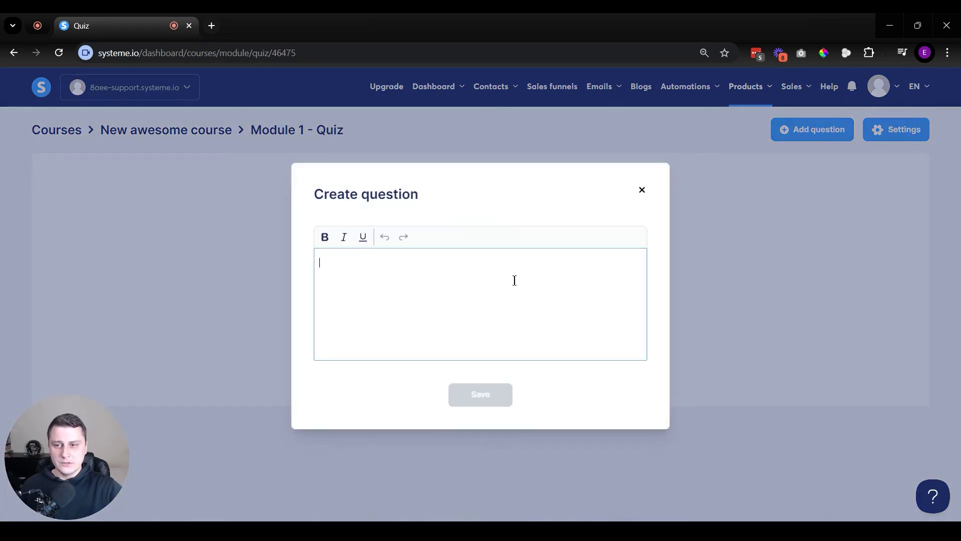
pyautogui.write('What c')
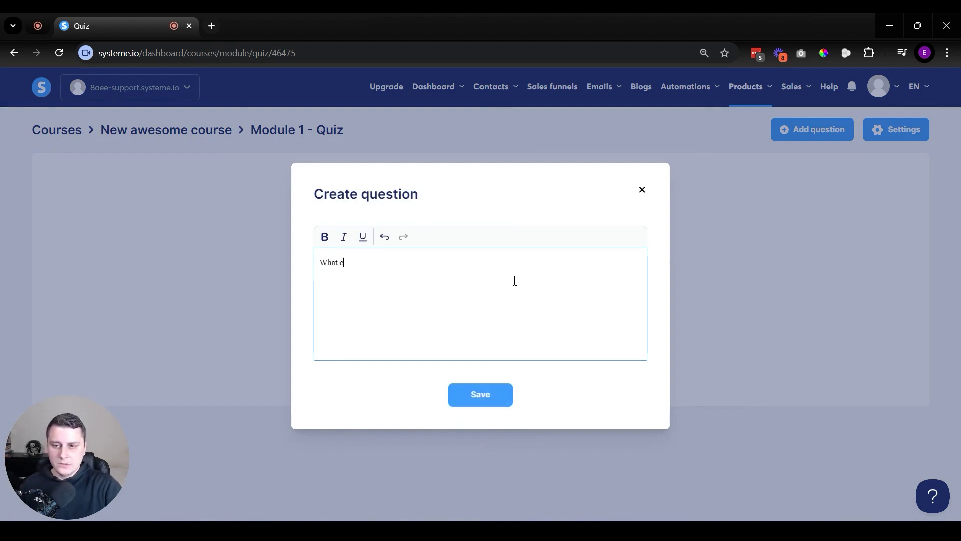
pyautogui.write('olo')
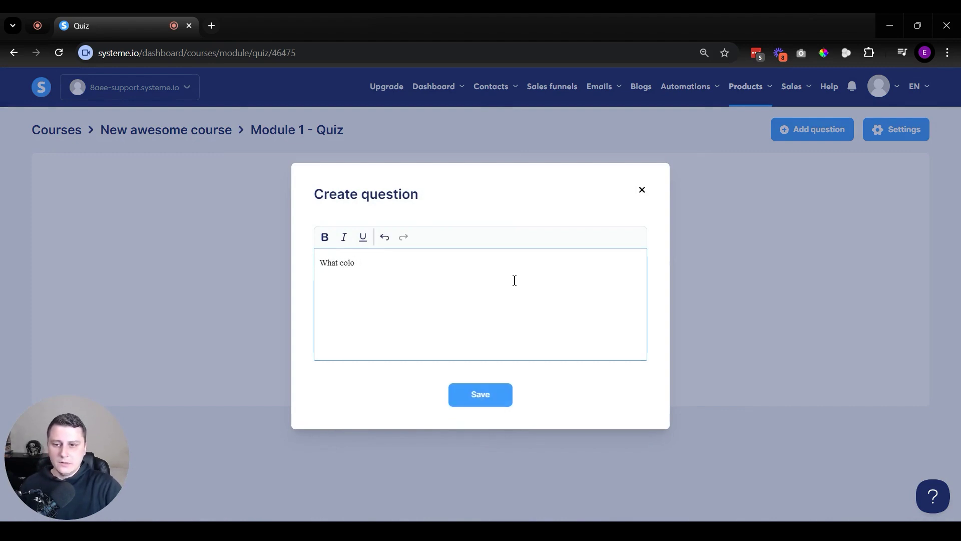
pyautogui.write(' irr is the sku')
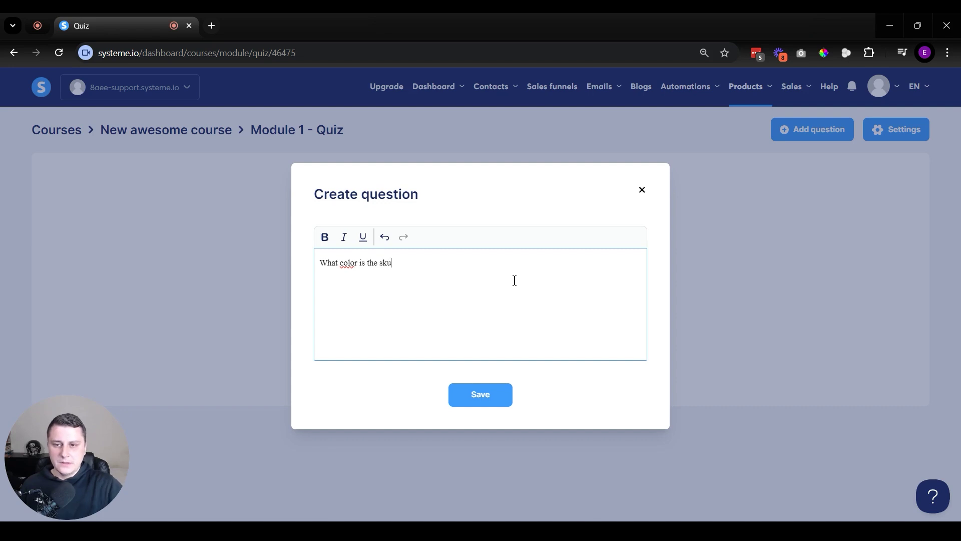
pyautogui.press('BackSpace')
pyautogui.write('y?')
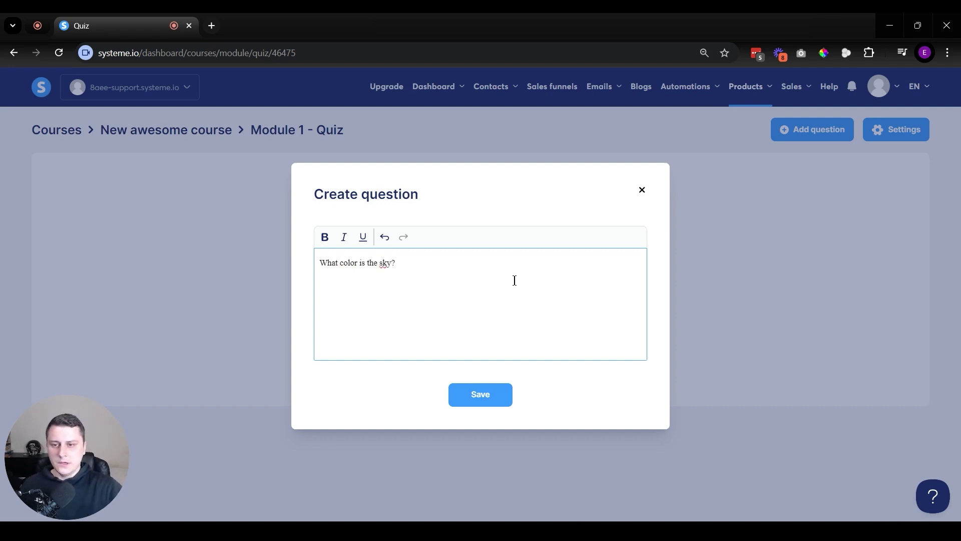
pyautogui.click(482, 395)
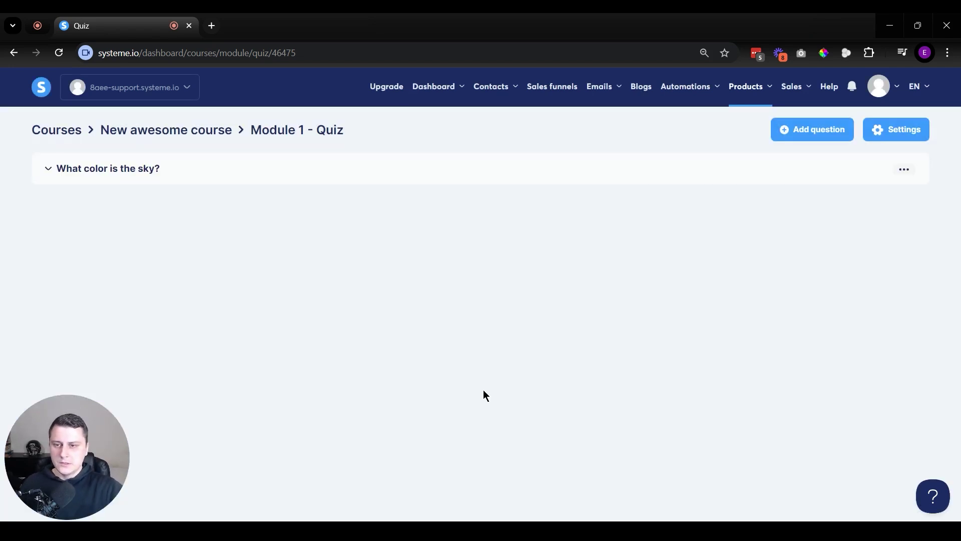
pyautogui.click(134, 178)
# Add Blue as a correct answer to the sky question
pyautogui.click(487, 217)
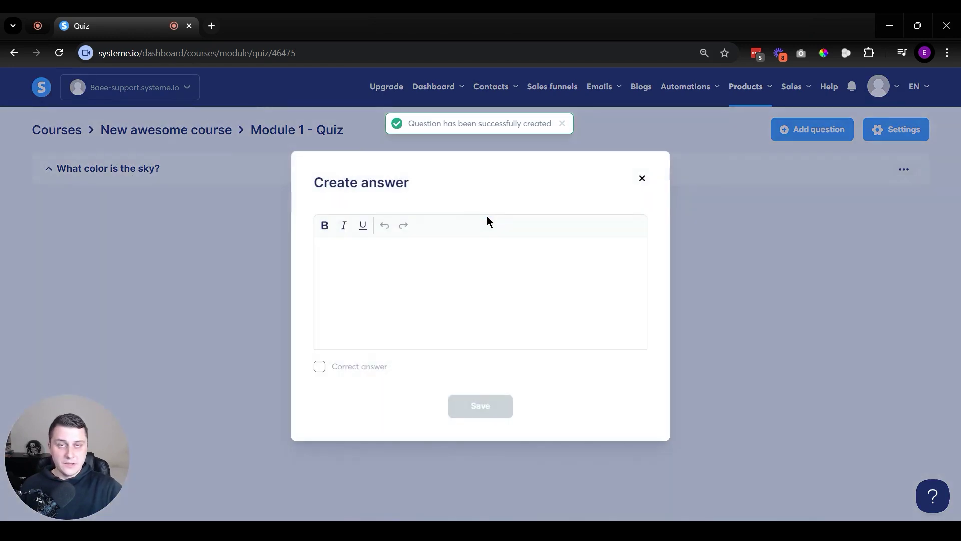
pyautogui.click(453, 298)
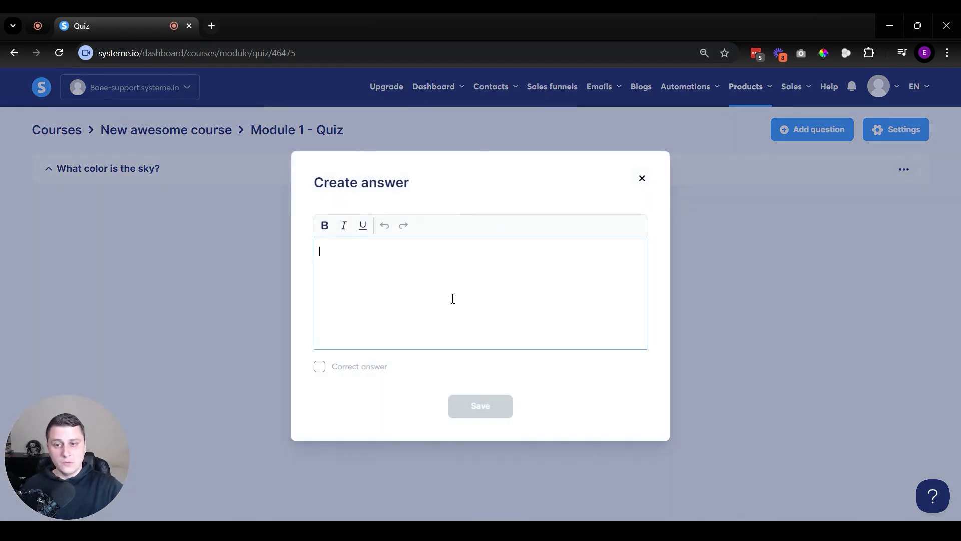
pyautogui.write('Blue')
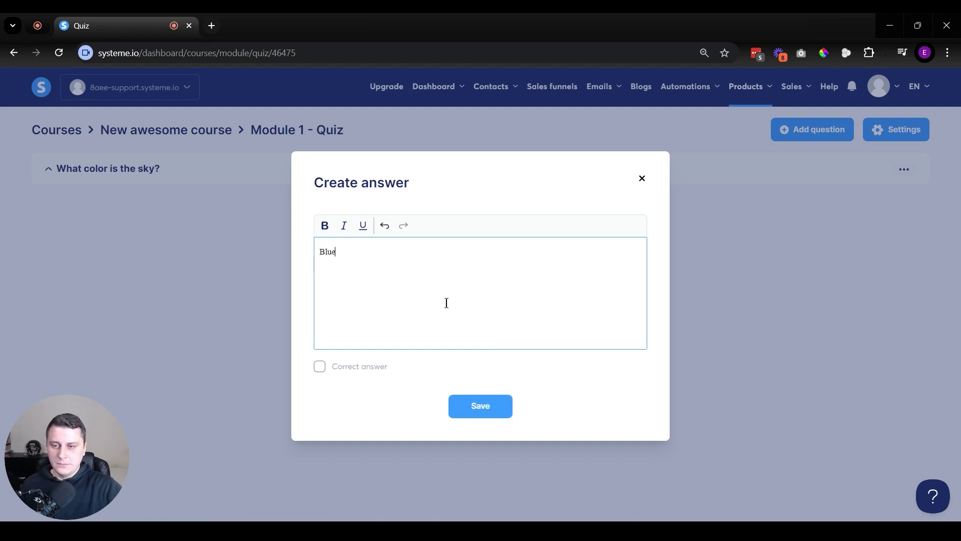
pyautogui.click(320, 367)
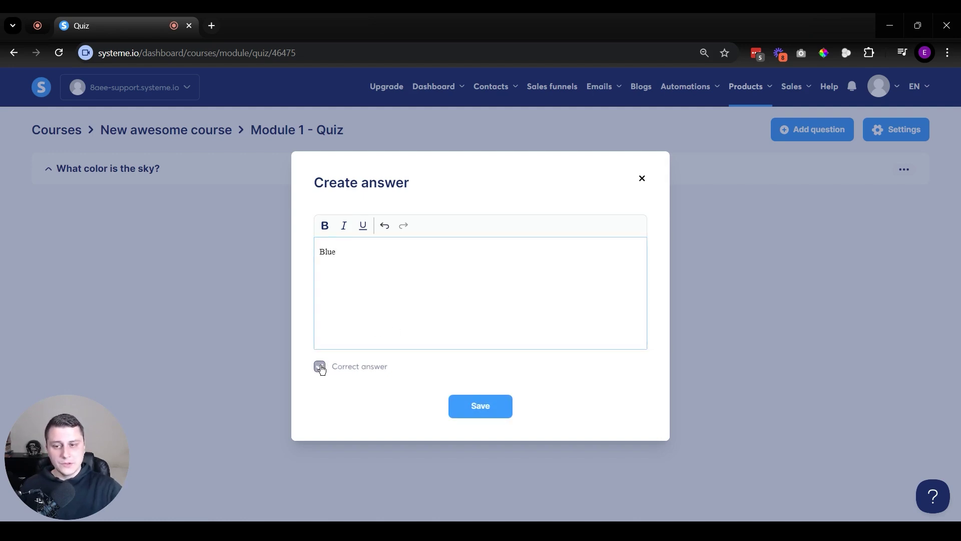
pyautogui.click(488, 405)
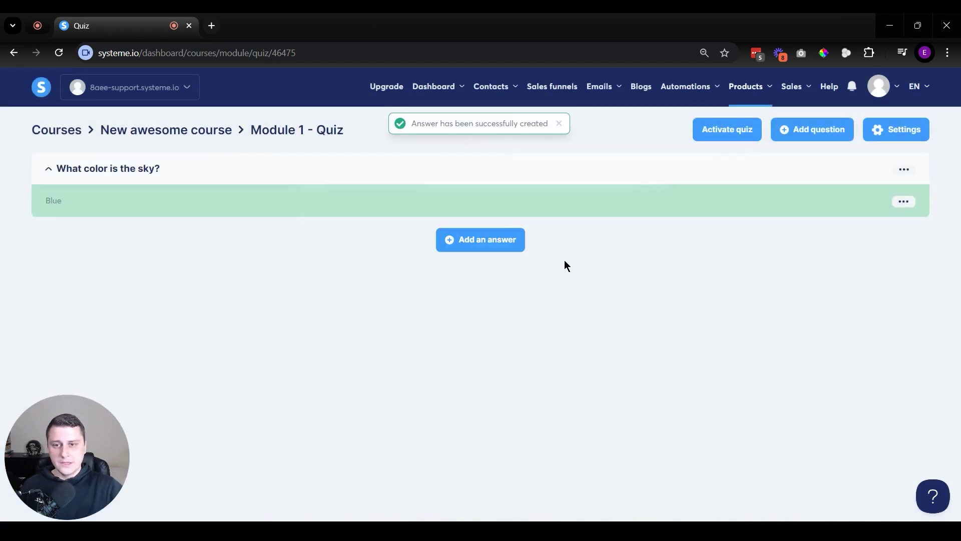
# Add Red and Green as further answers
pyautogui.click(474, 241)
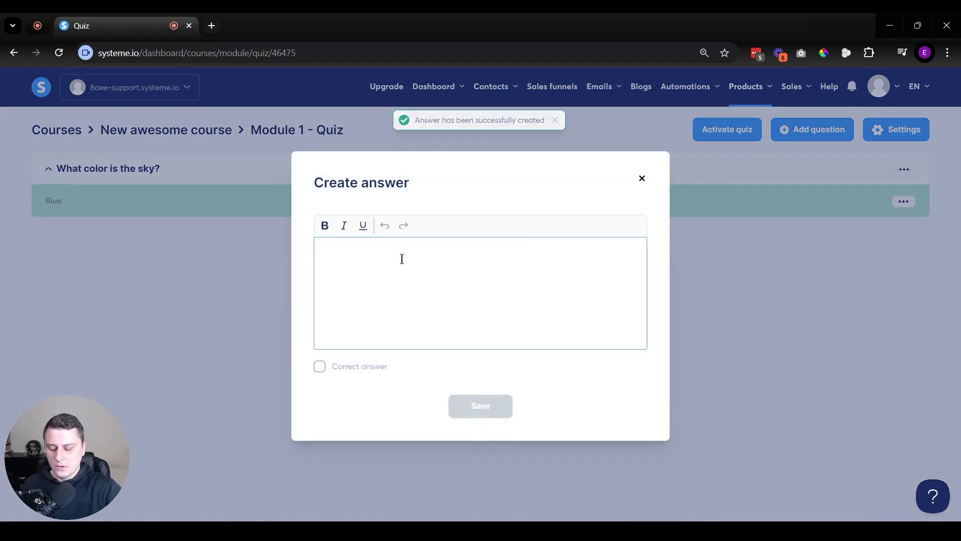
pyautogui.write('Red')
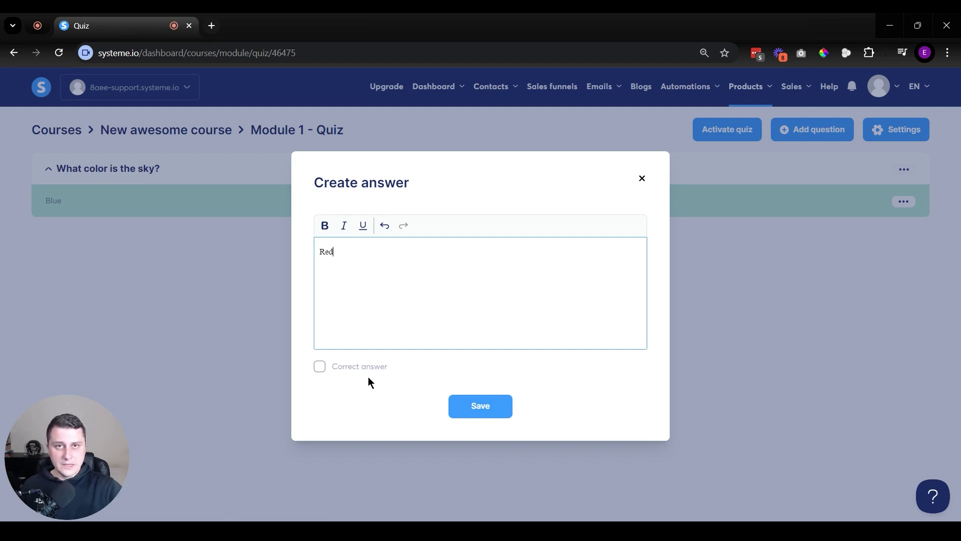
pyautogui.click(452, 407)
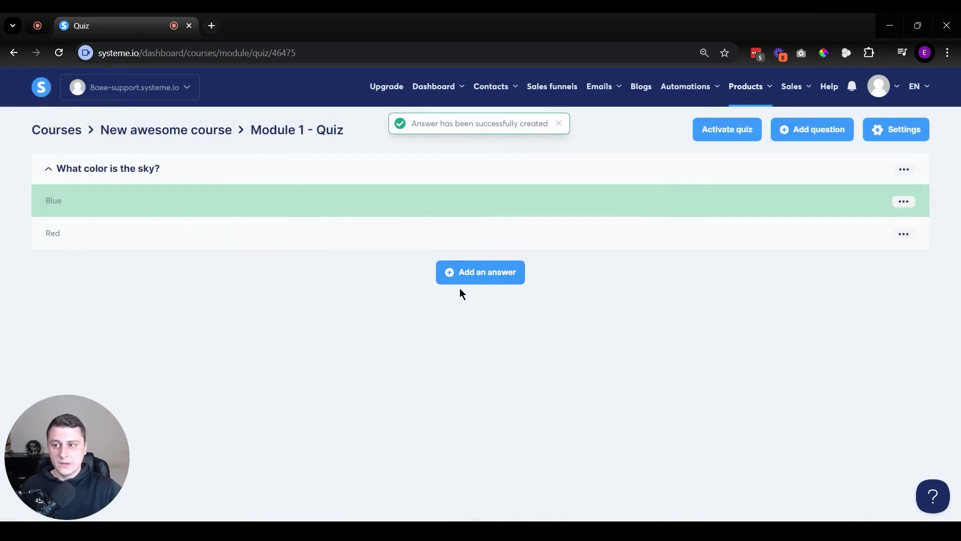
pyautogui.click(501, 272)
pyautogui.click(505, 281)
pyautogui.write('Green')
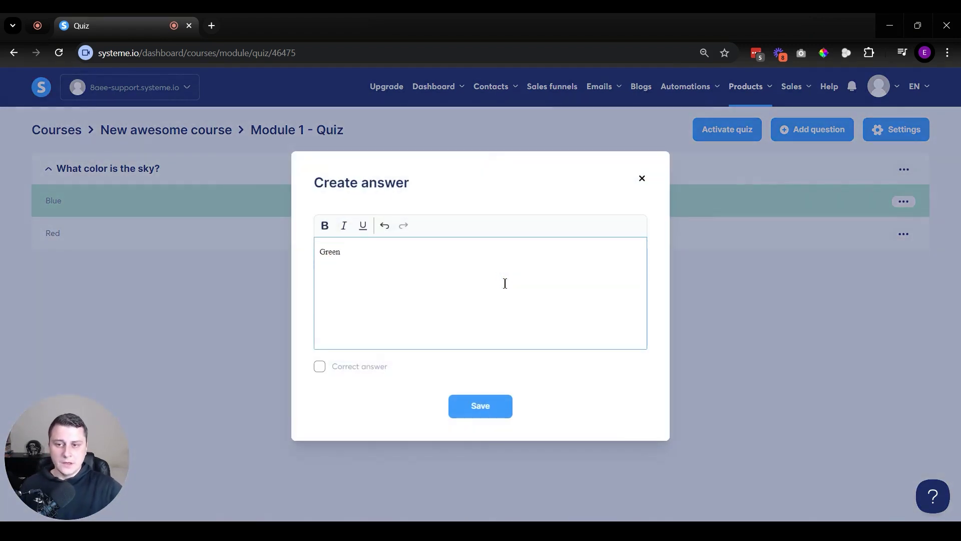
pyautogui.click(482, 406)
# Add Grey as a fourth answer, marked correct
pyautogui.click(489, 304)
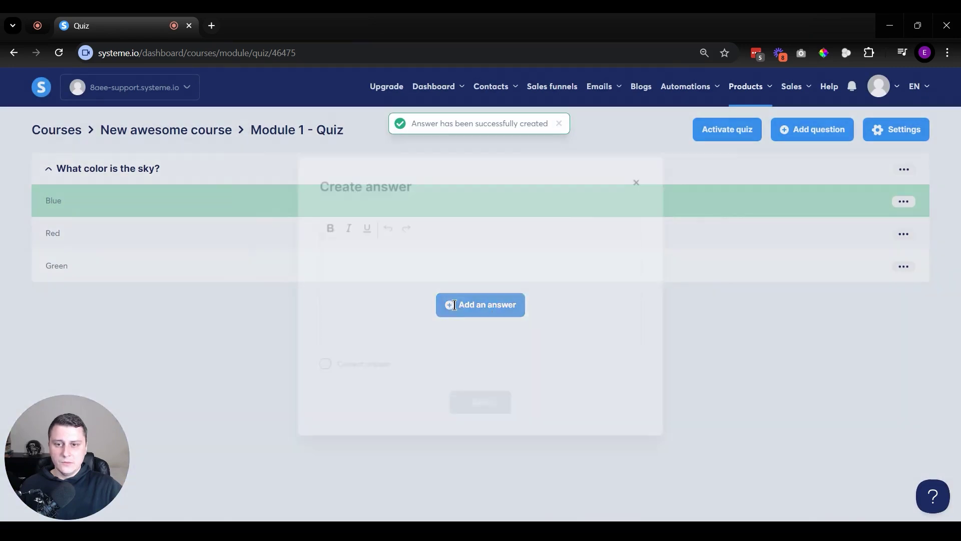
pyautogui.click(380, 278)
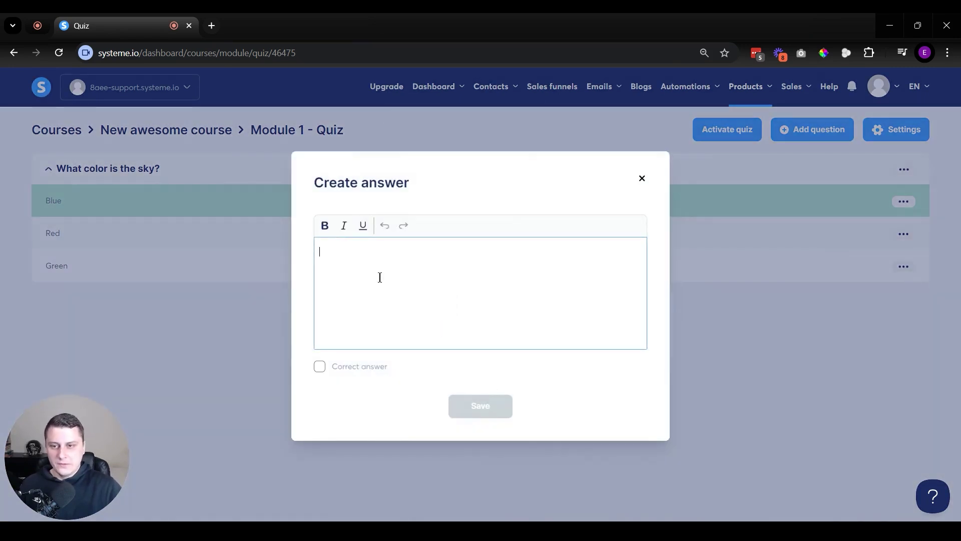
pyautogui.write('Grey')
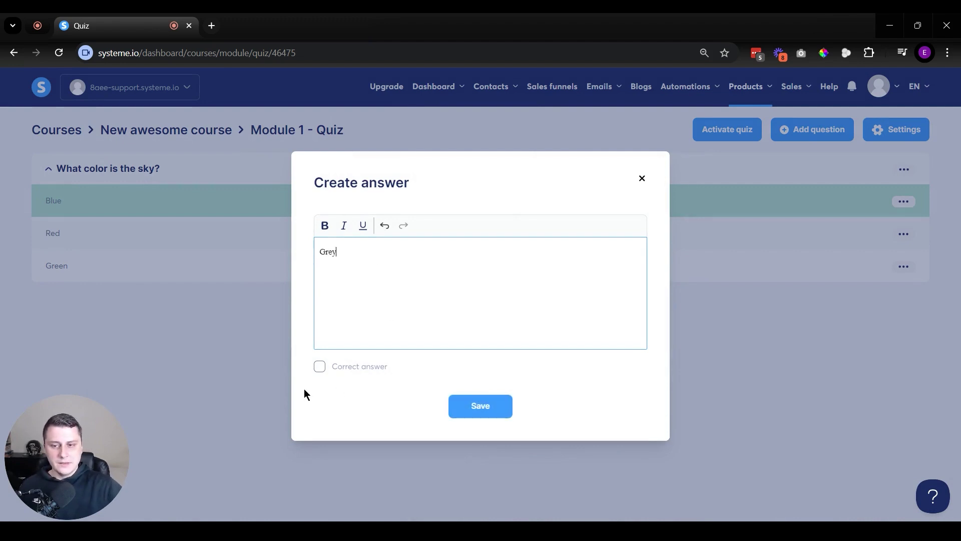
pyautogui.click(321, 367)
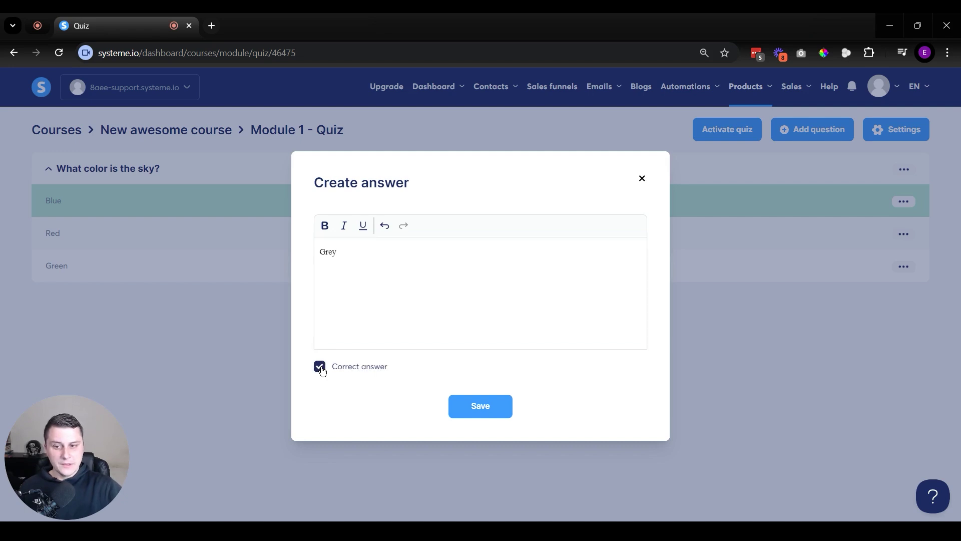
pyautogui.click(479, 408)
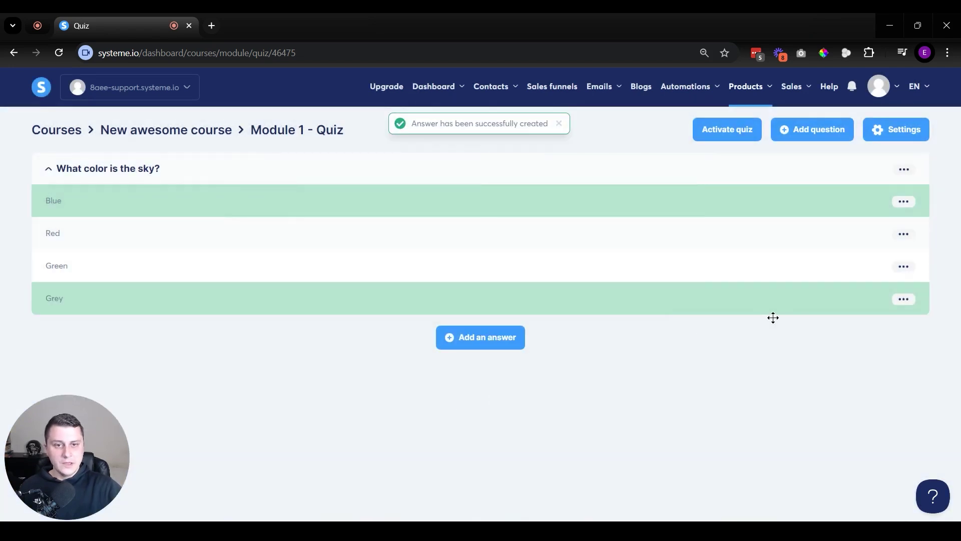
# In the Grey answer's settings, untick Correct answer and rename it to Yellow
pyautogui.click(903, 299)
pyautogui.click(865, 304)
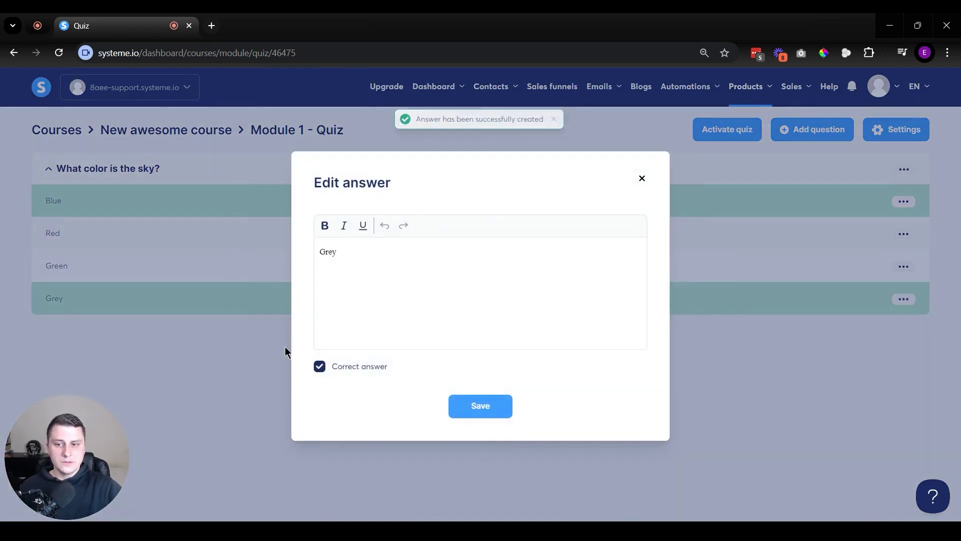
pyautogui.click(320, 367)
pyautogui.moveTo(376, 252); pyautogui.dragTo(203, 248)
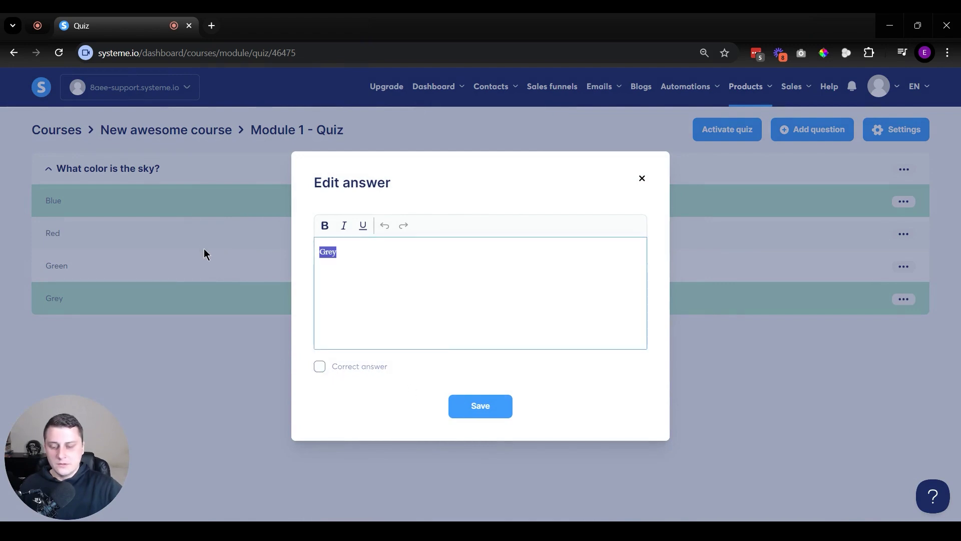
pyautogui.write('Yellow')
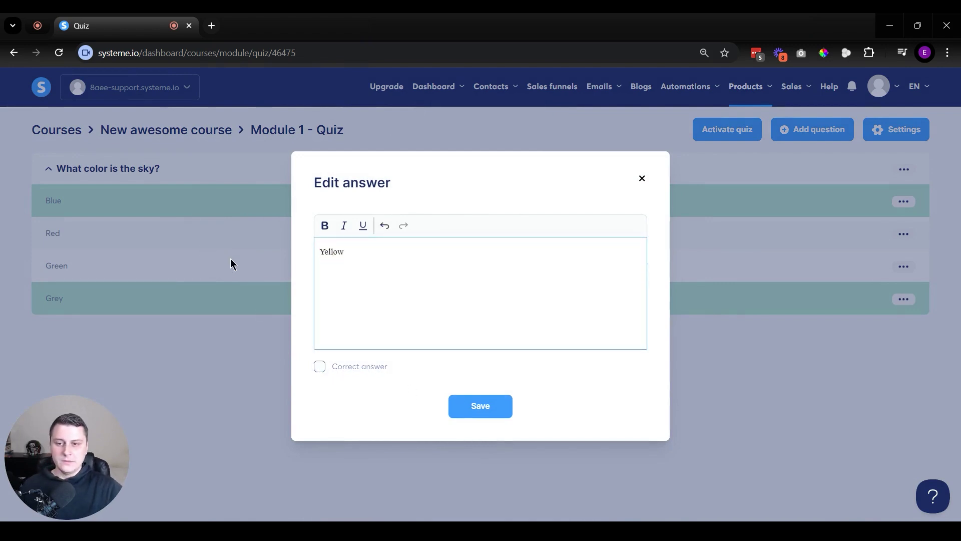
pyautogui.click(504, 407)
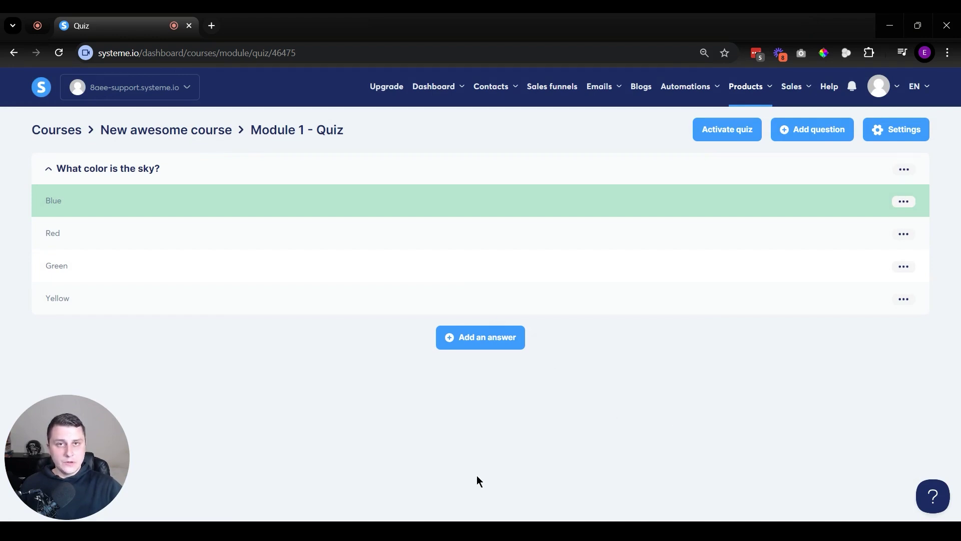
pyautogui.click(811, 133)
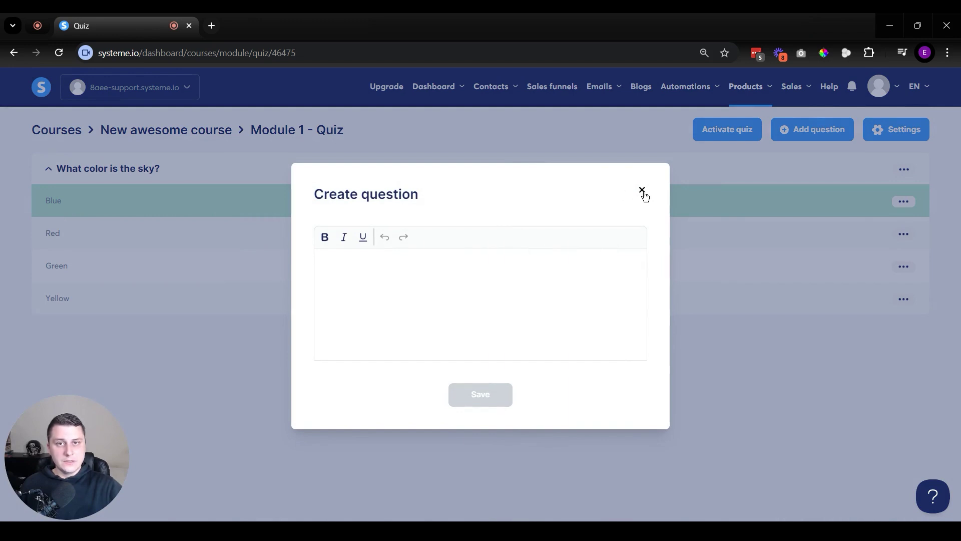
pyautogui.click(641, 190)
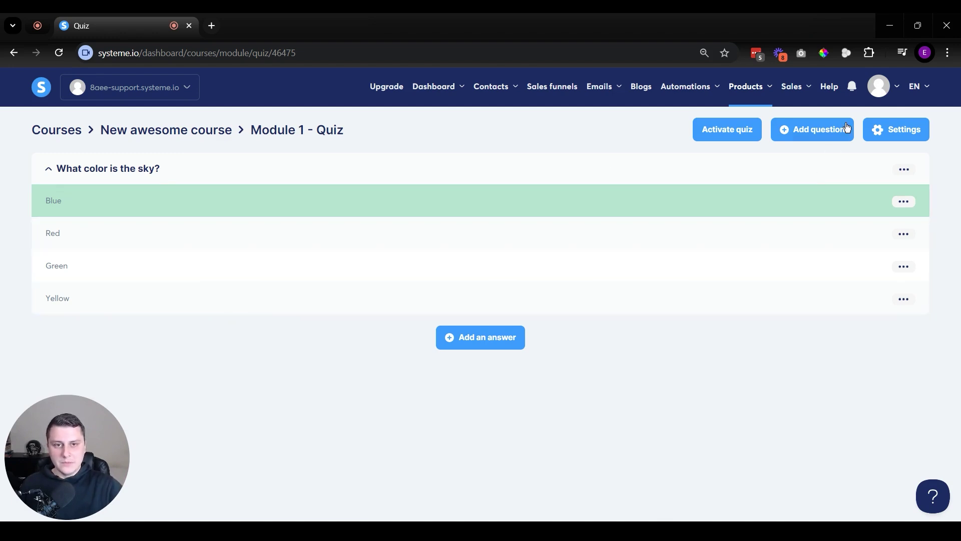
pyautogui.click(884, 134)
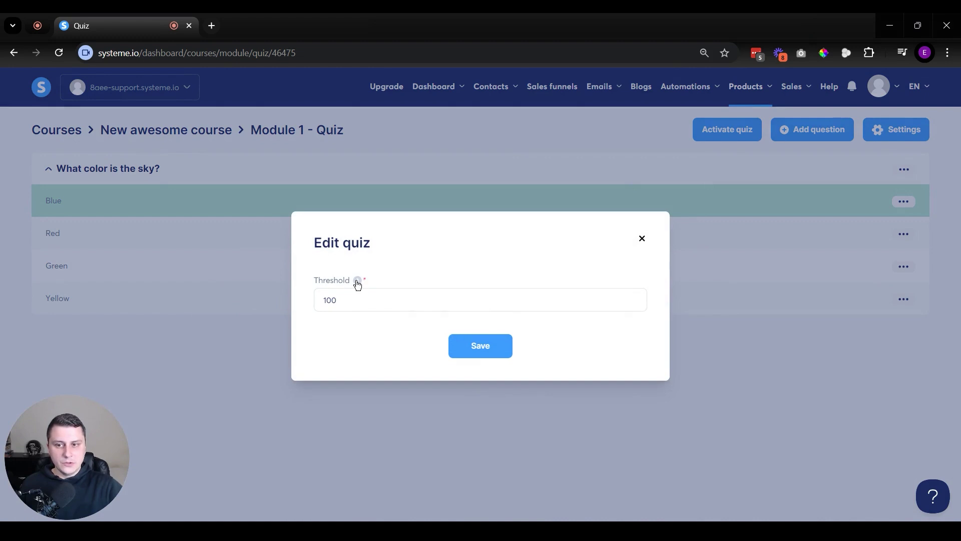
pyautogui.moveTo(356, 281)
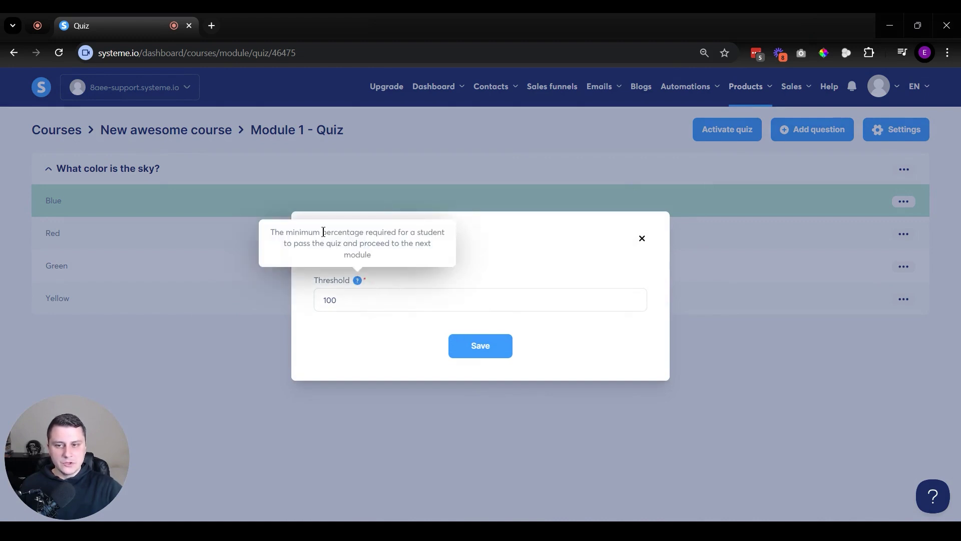
pyautogui.moveTo(322, 233); pyautogui.dragTo(384, 254)
pyautogui.click(385, 258)
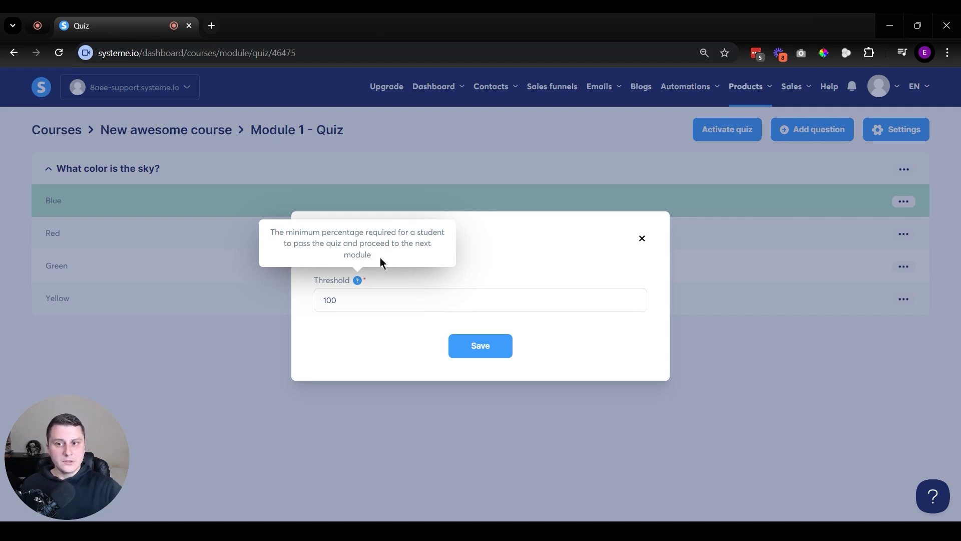
pyautogui.moveTo(341, 301); pyautogui.dragTo(295, 301)
pyautogui.click(346, 315)
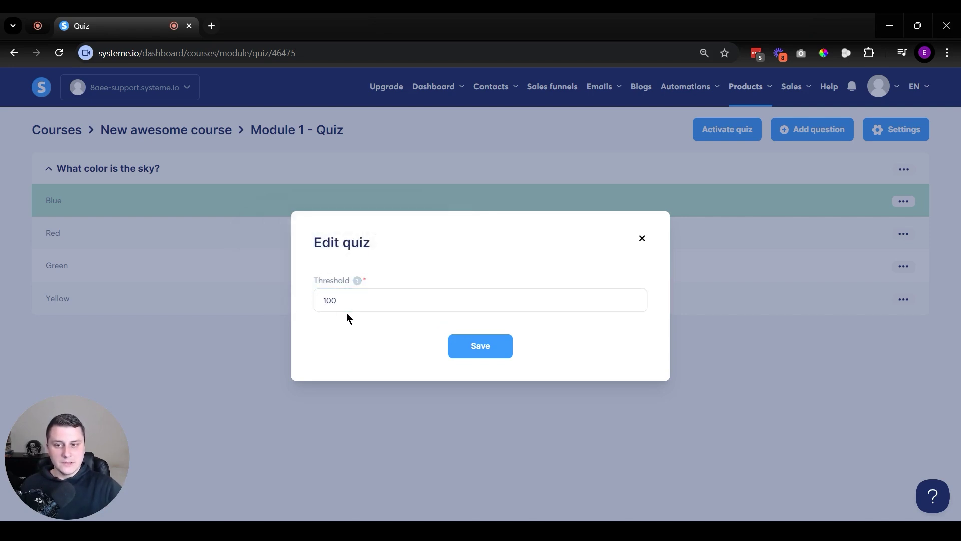
pyautogui.click(344, 307)
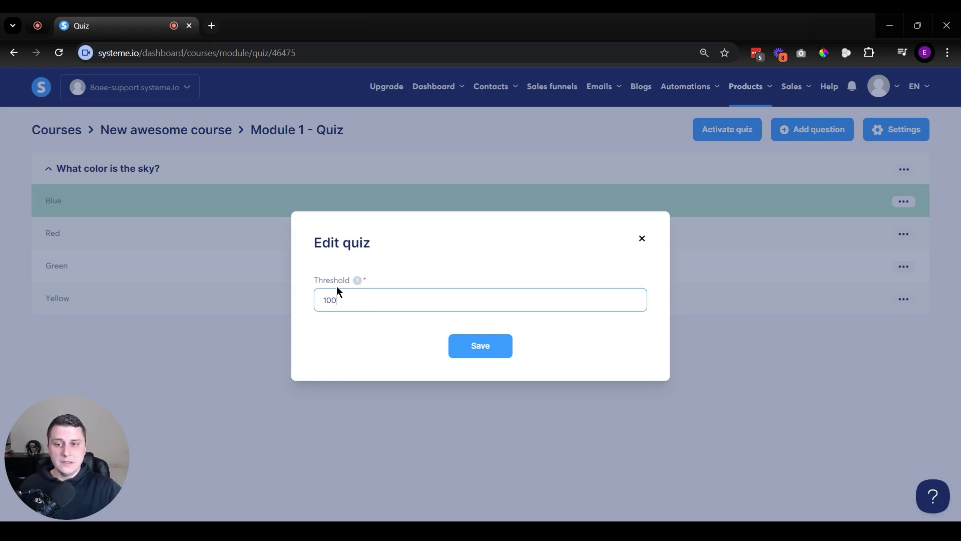
pyautogui.click(349, 365)
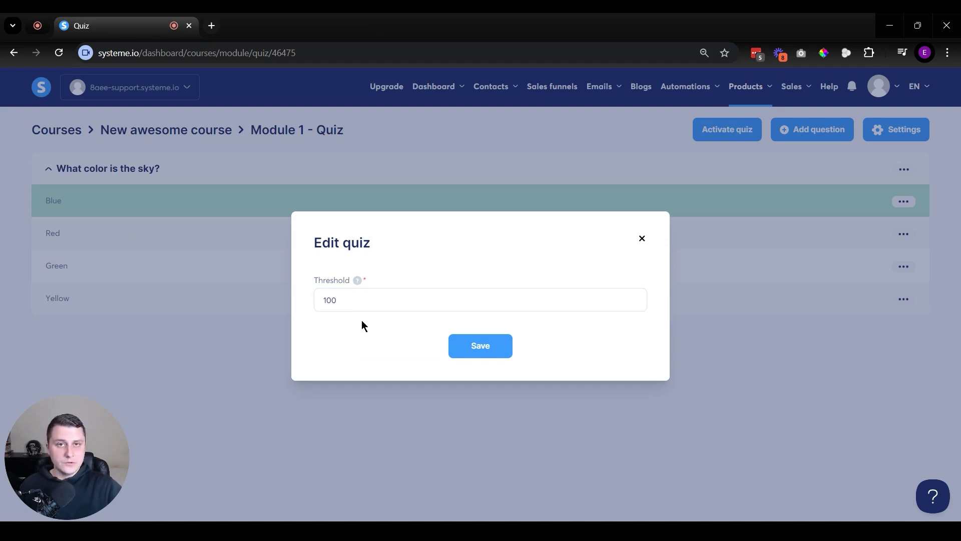
pyautogui.click(354, 303)
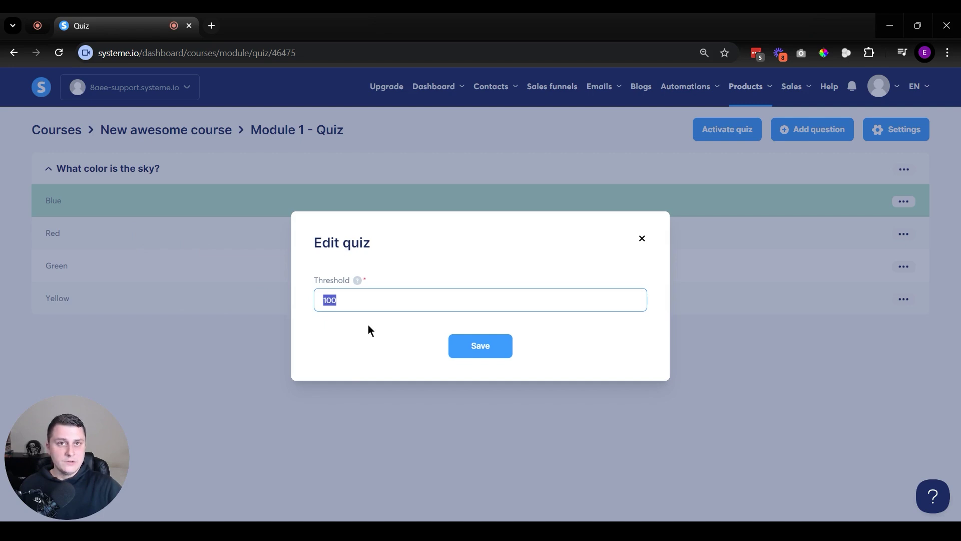
pyautogui.click(642, 239)
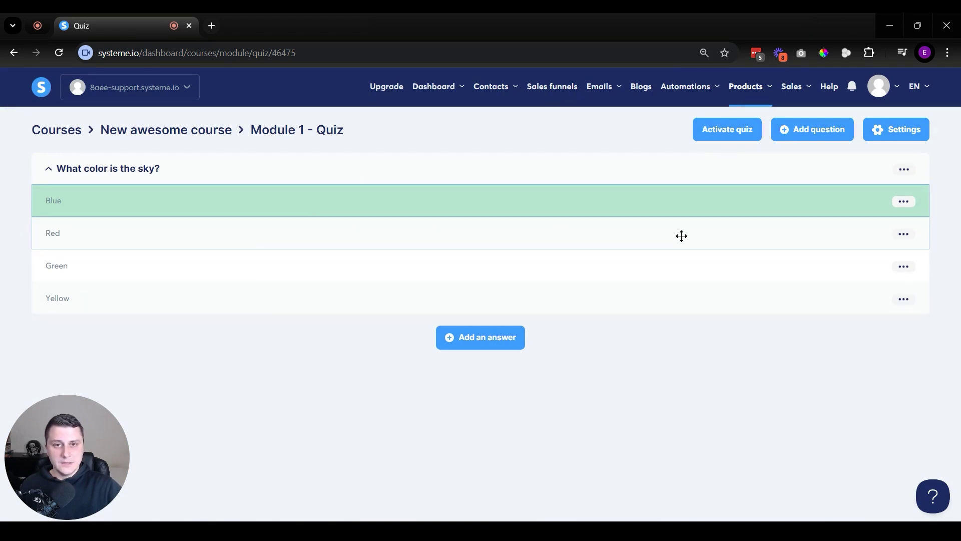
# Activate and confirm the Module 1 quiz, then switch to the Student dashboard
pyautogui.click(727, 141)
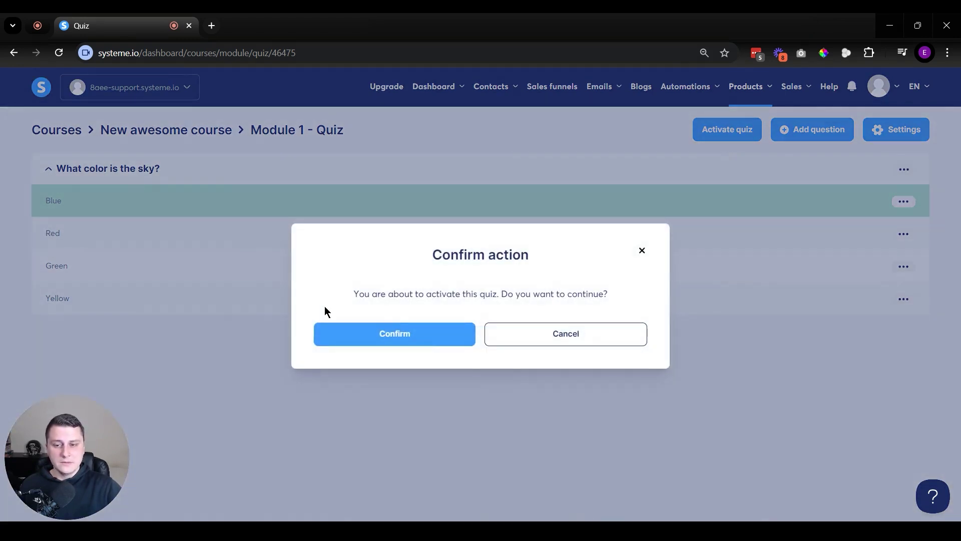
pyautogui.click(419, 338)
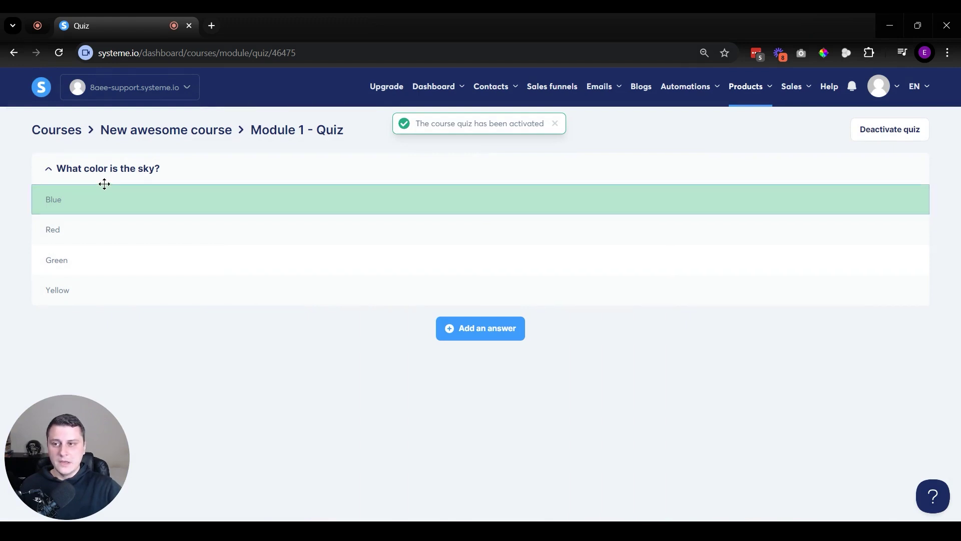
pyautogui.click(209, 136)
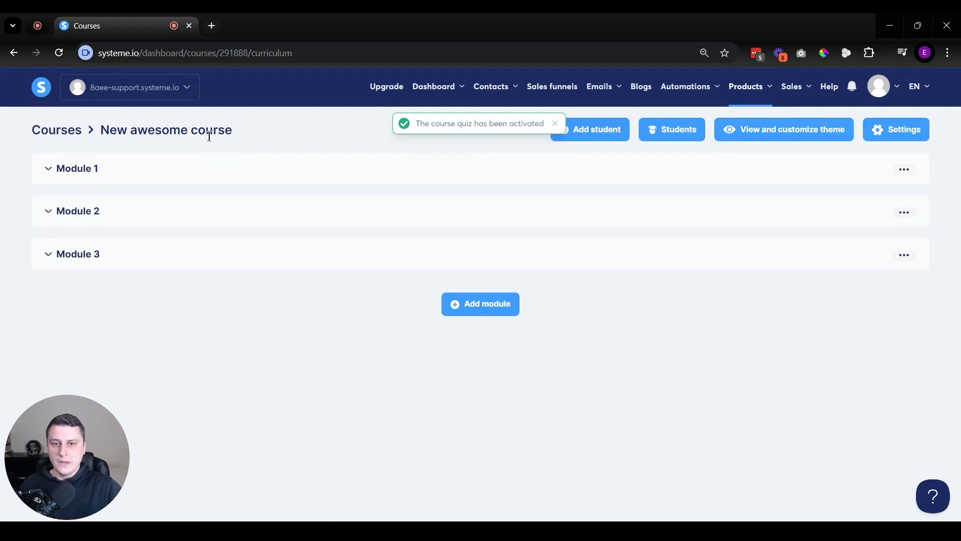
pyautogui.moveTo(434, 92)
pyautogui.click(429, 157)
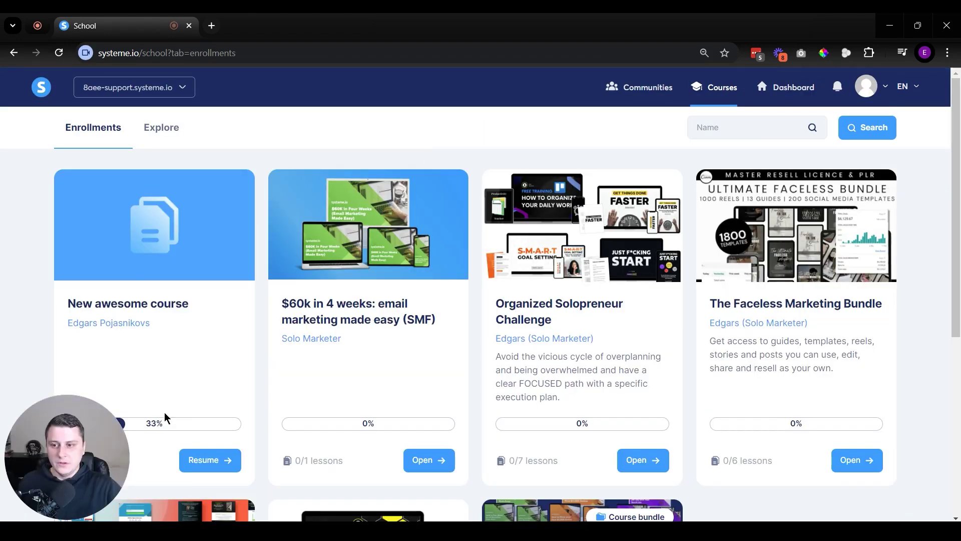
# Resume New awesome course and submit the quiz with only Blue ticked, scoring 100%
pyautogui.click(210, 459)
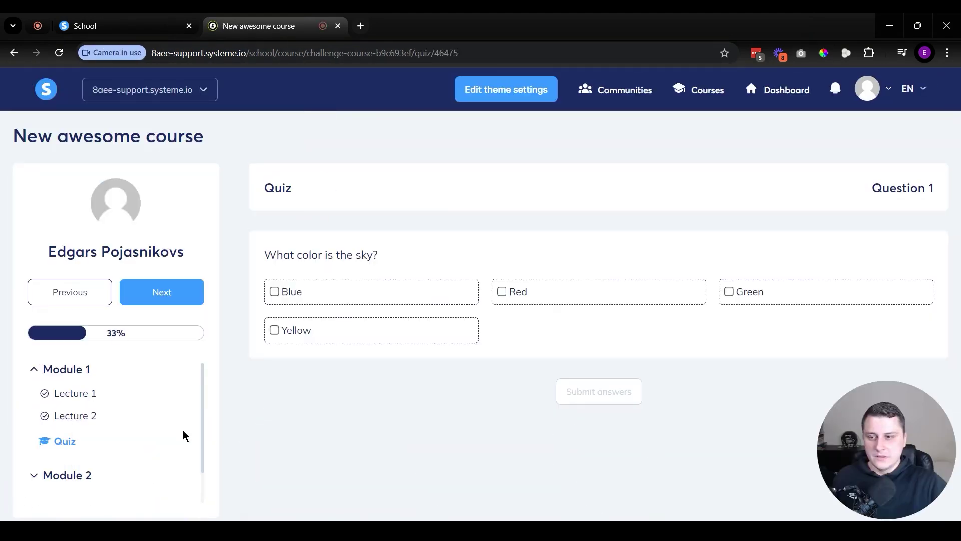
pyautogui.click(303, 298)
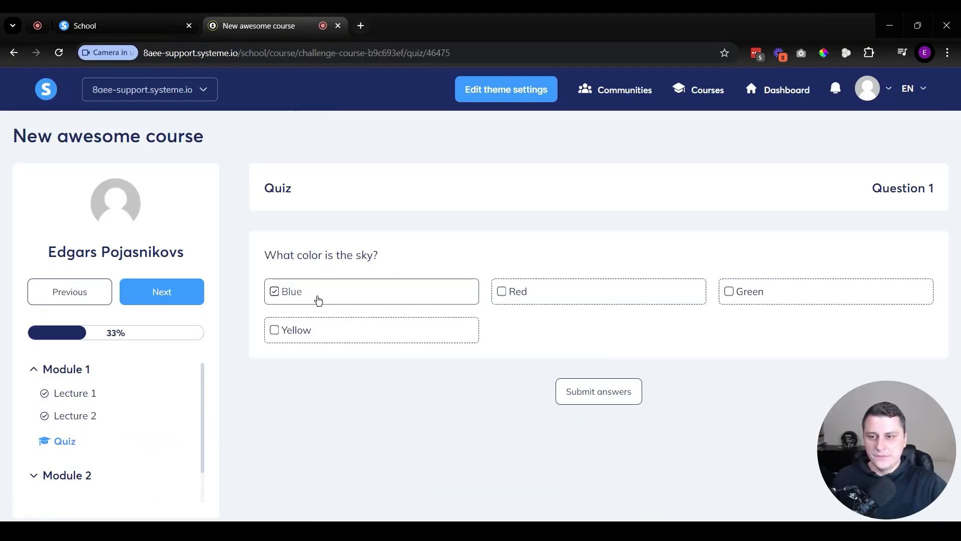
pyautogui.click(319, 301)
pyautogui.click(545, 300)
pyautogui.click(354, 302)
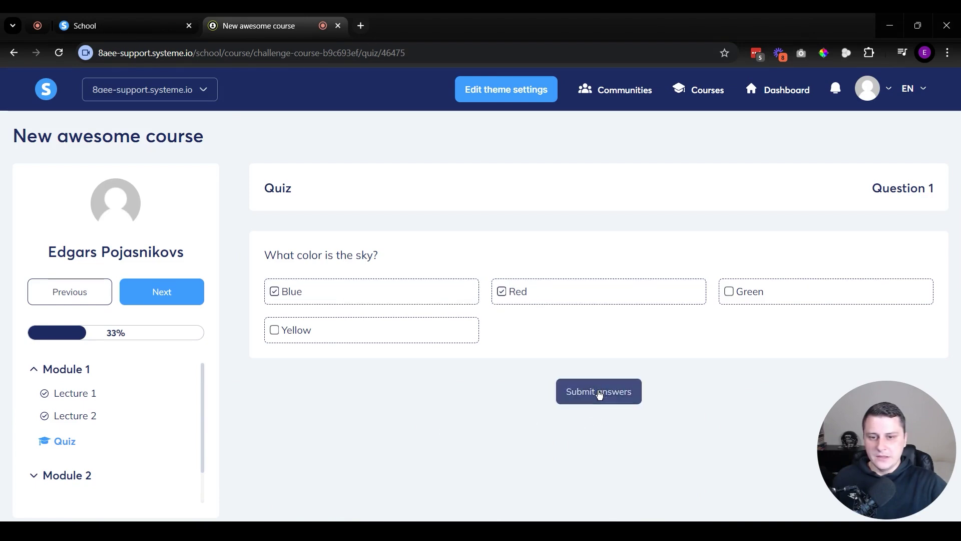
pyautogui.click(521, 300)
pyautogui.click(590, 395)
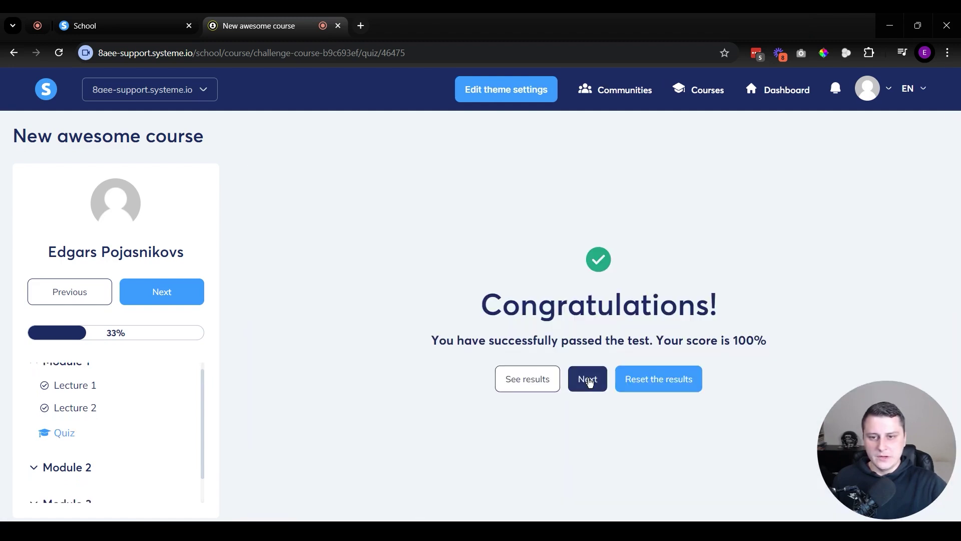
pyautogui.moveTo(671, 340); pyautogui.dragTo(841, 353)
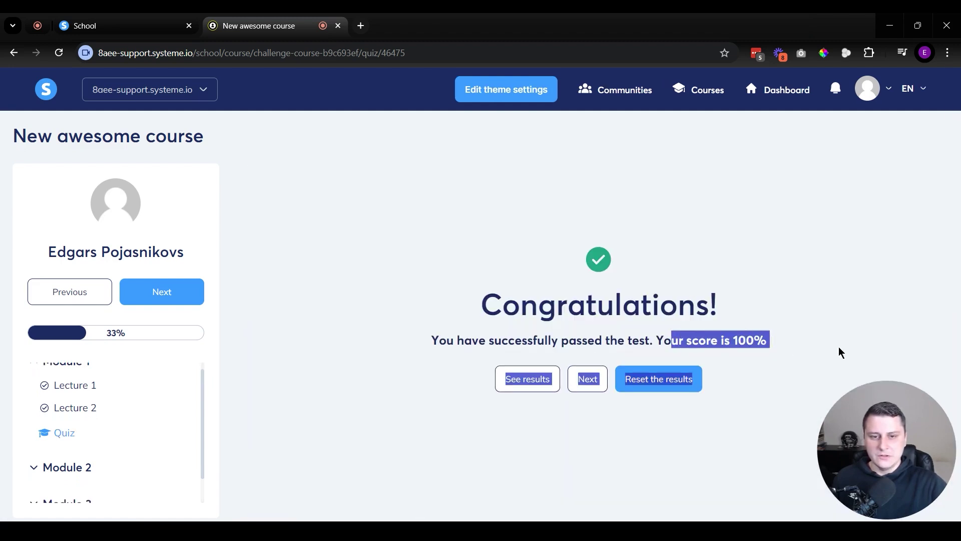
pyautogui.click(788, 353)
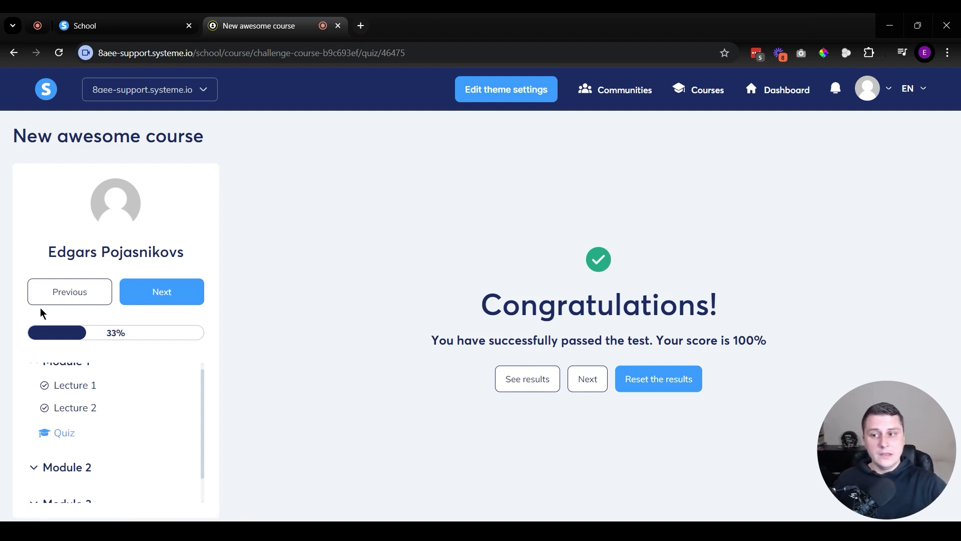
# Scroll back up the systeme.io dashboard page
pyautogui.scroll(1, 116, 394)
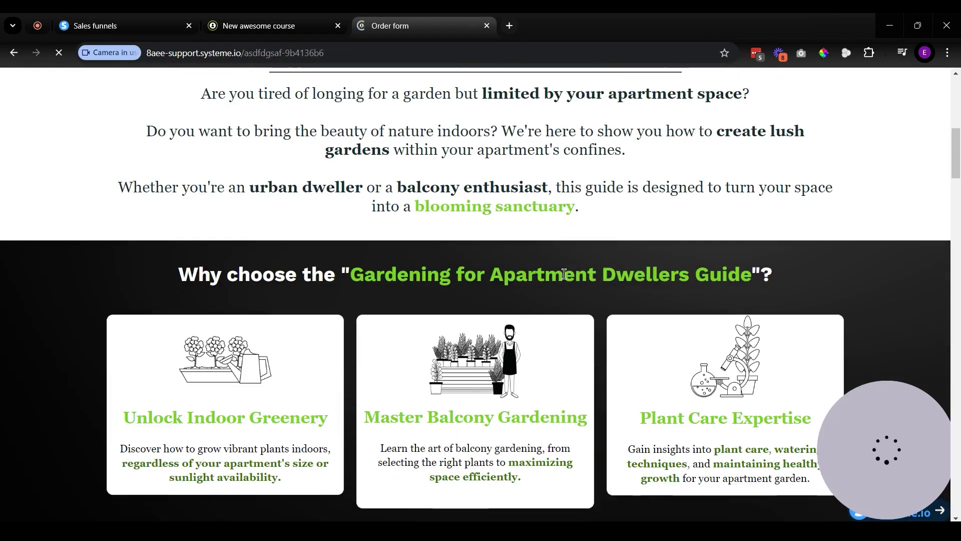
pyautogui.scroll(-15, 564, 275)
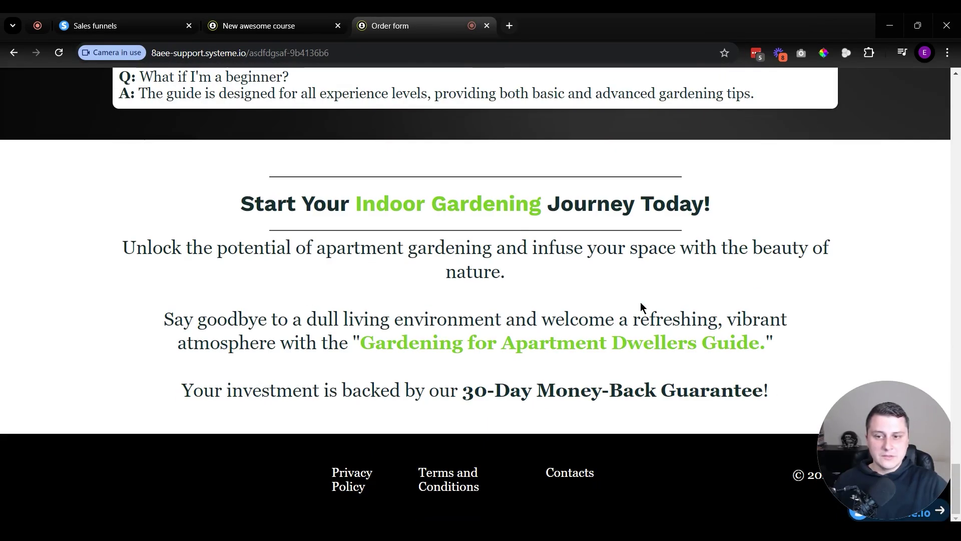
# Scroll through the gardening Order form preview, then close its tab with Ctrl+W
pyautogui.scroll(20, 640, 302)
pyautogui.scroll(5, 633, 290)
pyautogui.hotkey('ctrl', 'w')
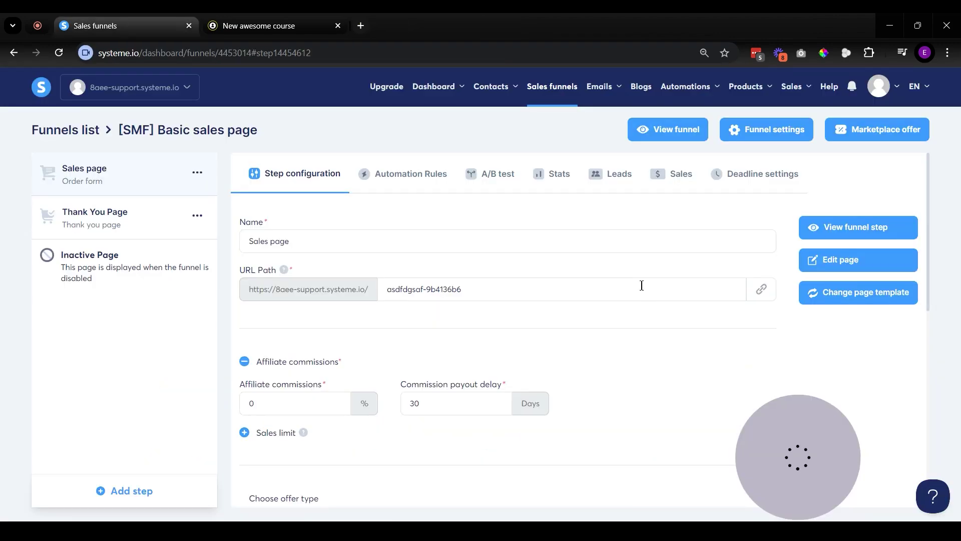